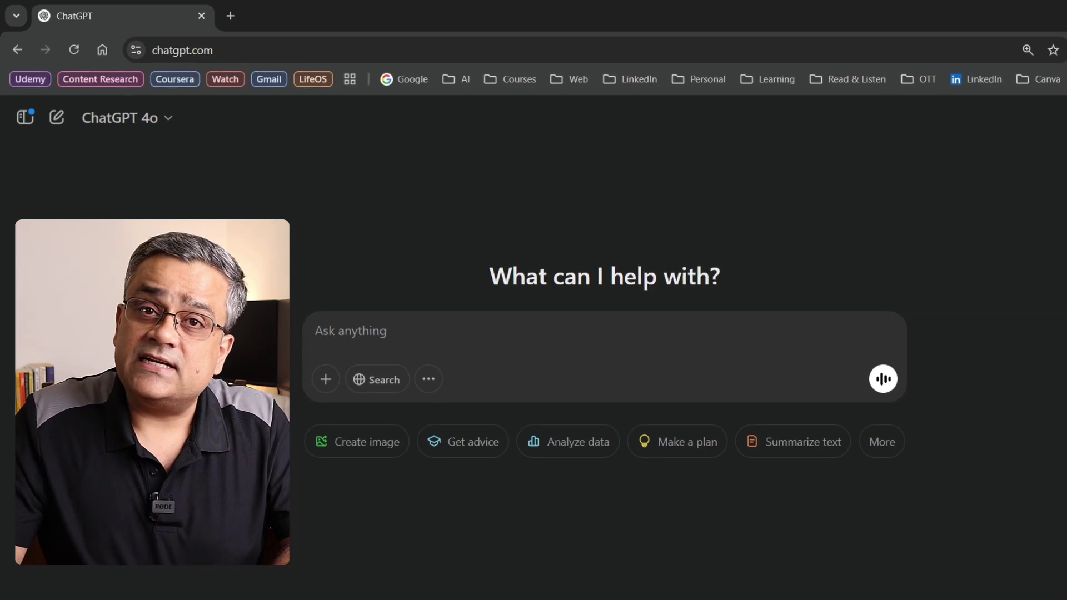
# Request a detailed blog post on Generative AI's evaluation, progress, real-life uses, pros and cons, formatted with headings, sub headings, numbers and bullet points
pyautogui.write('Please help me writing a detailed blogpost on evaluation and progress of Generative AI and how Generative AI can be used in real life. Please also include pros and cons of Generative AI for Human kind. Please use required heading, sub headings, numbers and bullet points to format this blog post properly')
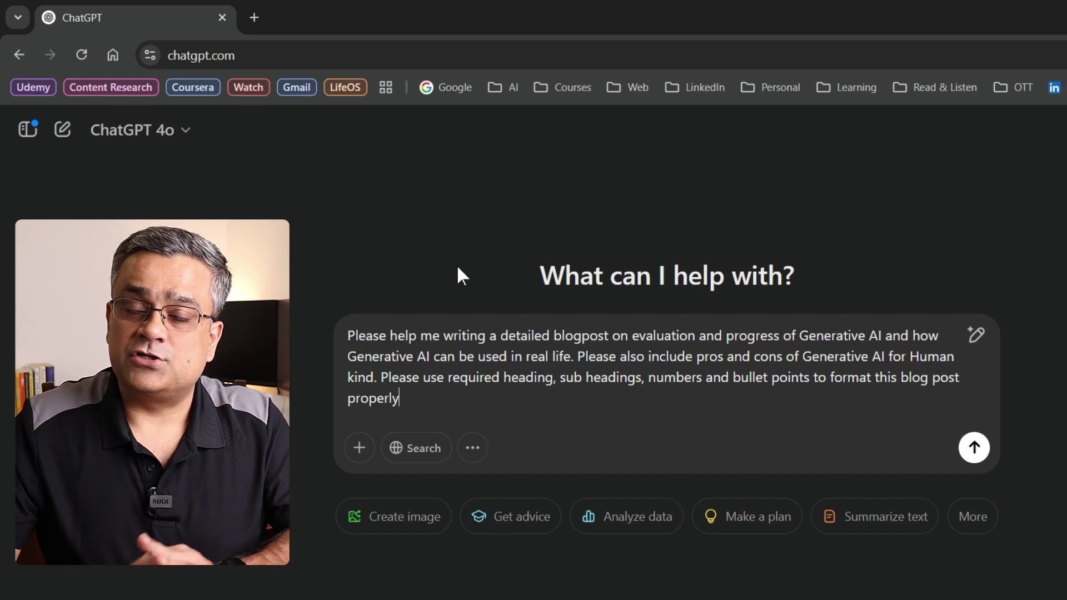
pyautogui.click(973, 447)
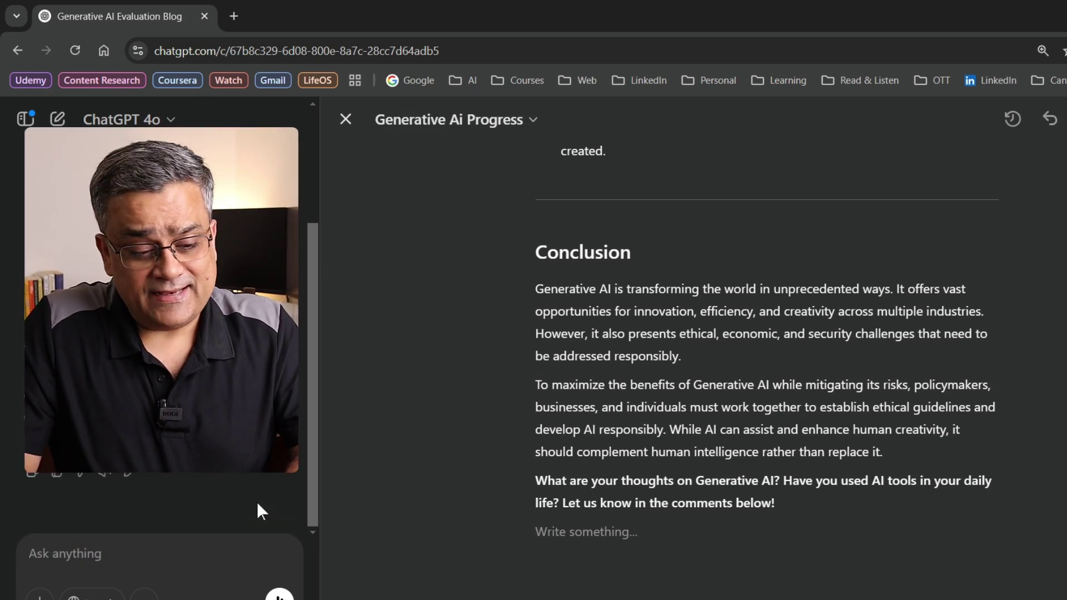
# Ask ChatGPT to convert the generated blog post to a well formatted PDF file
pyautogui.write('Please covert this output to a well formatted PDF file')
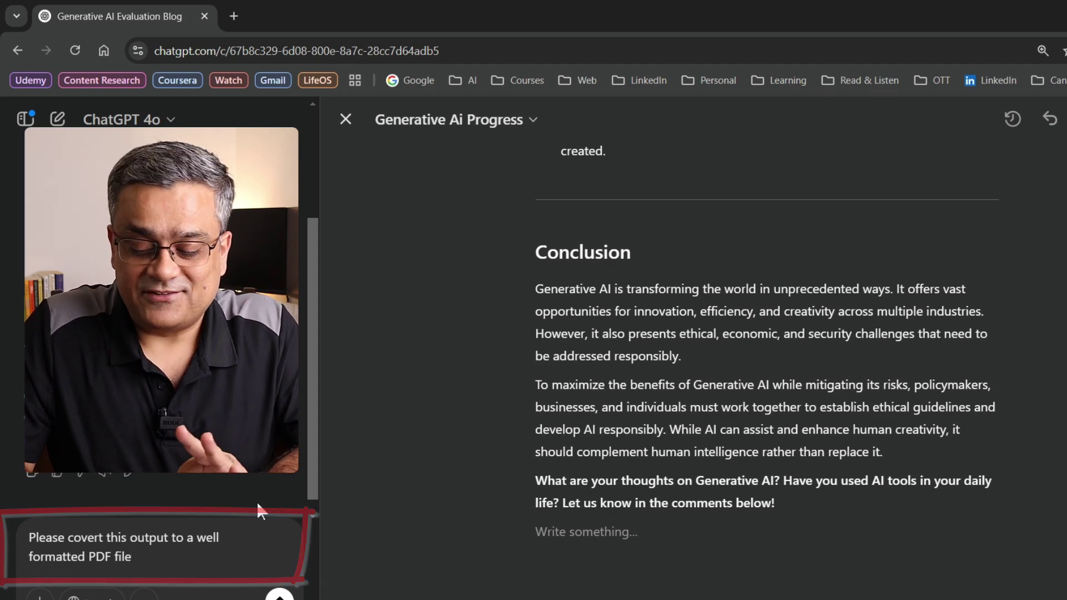
pyautogui.press('Return')
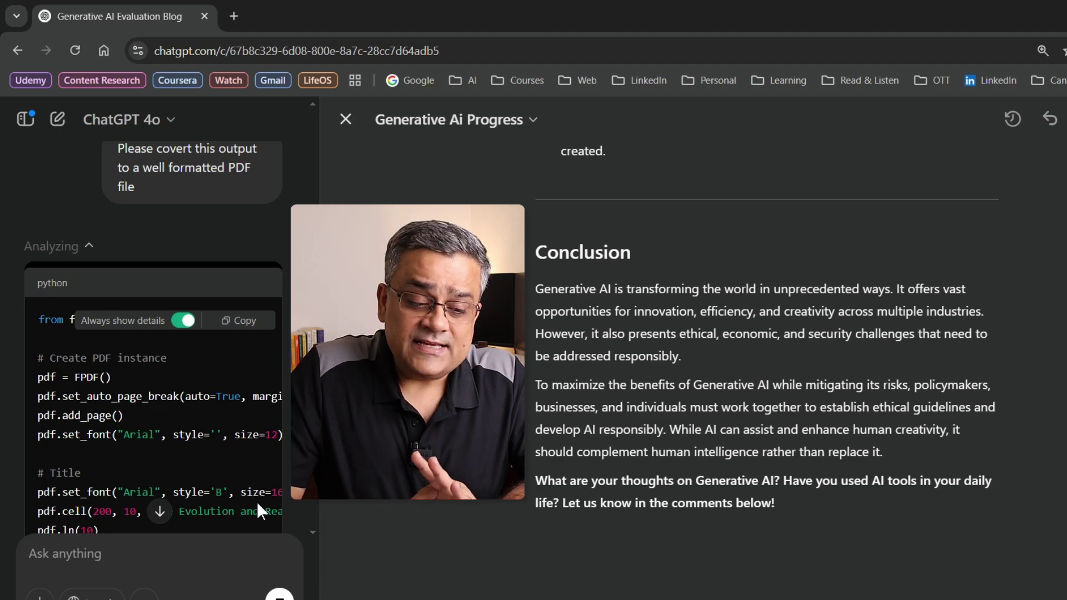
# Download the Generative AI Evolution PDF from the end of the reply and open it to check its headings, bullets and numbering
pyautogui.scroll(-10, 265, 376)
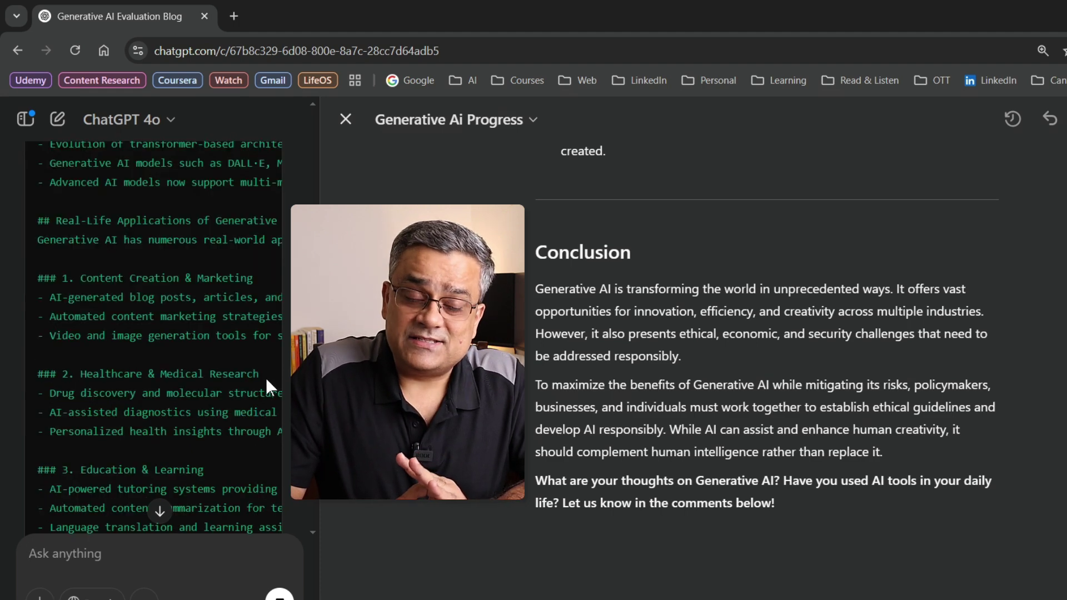
pyautogui.scroll(-5, 266, 378)
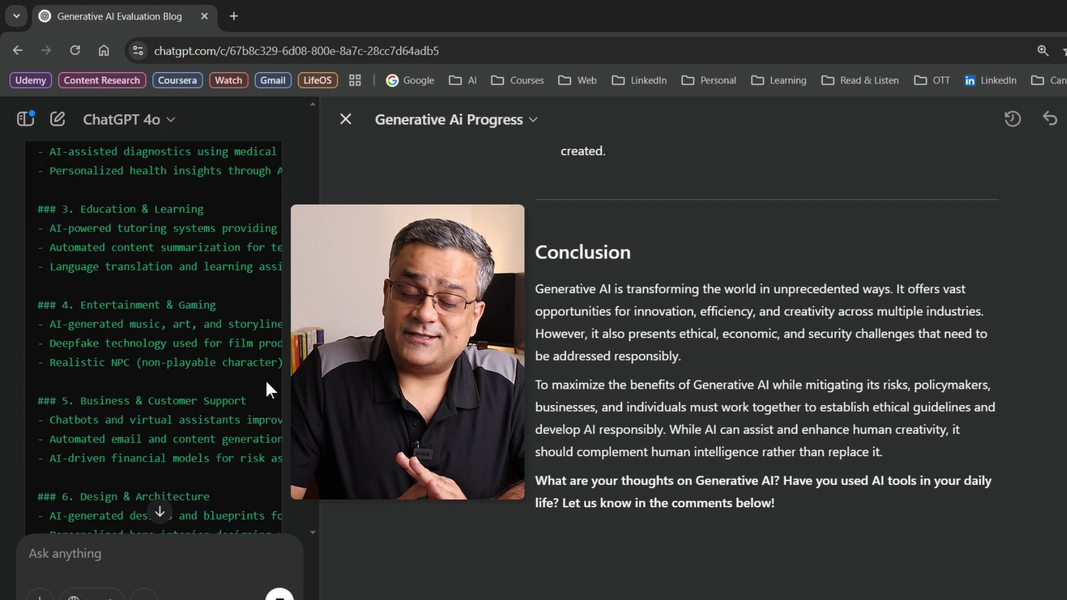
pyautogui.scroll(-4, 265, 380)
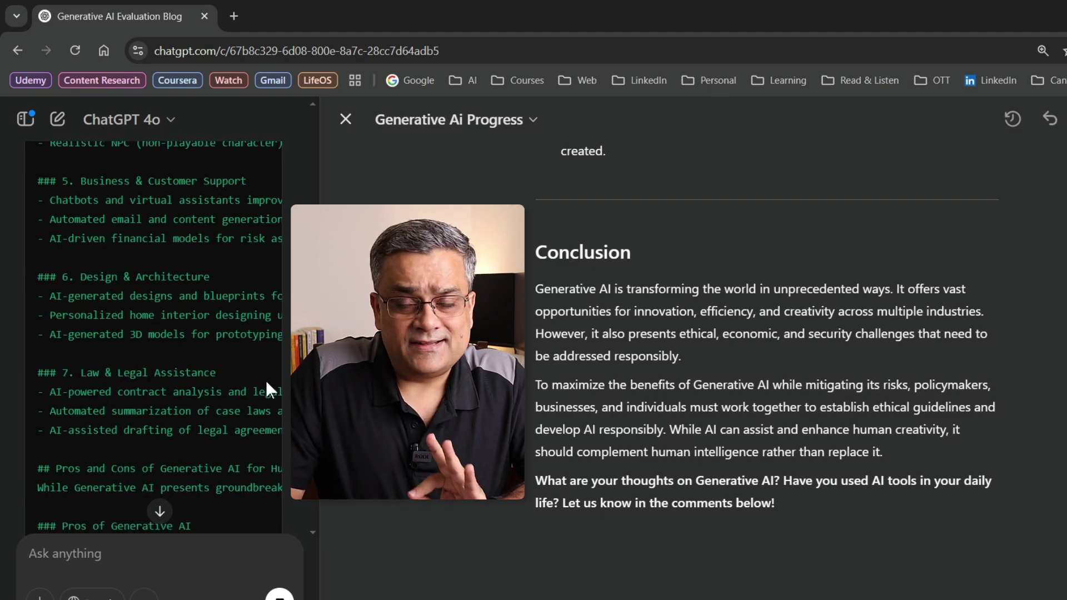
pyautogui.scroll(-10, 266, 380)
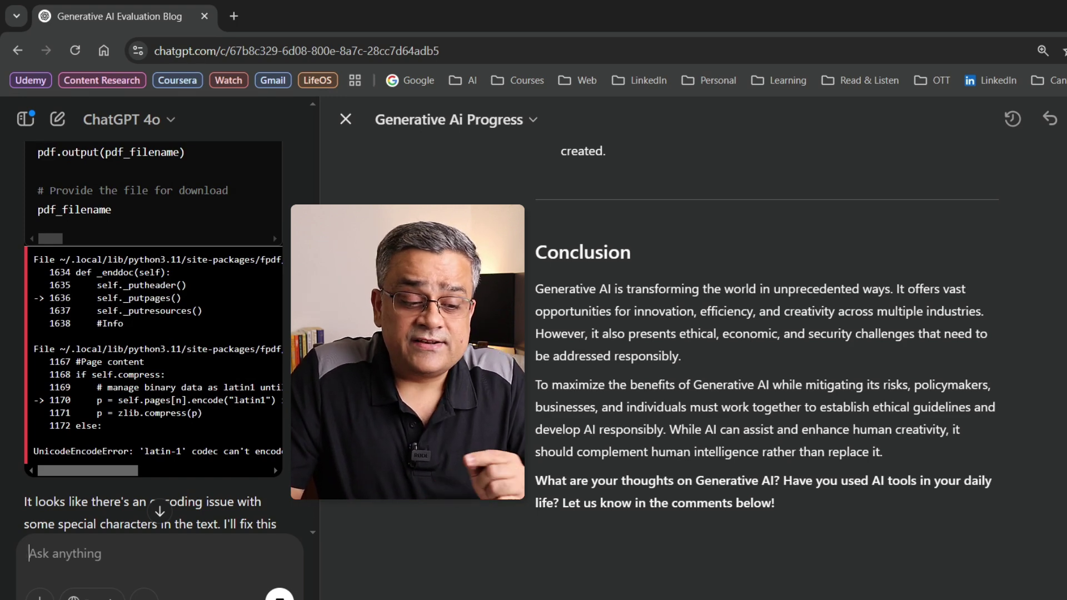
pyautogui.scroll(-3, 160, 388)
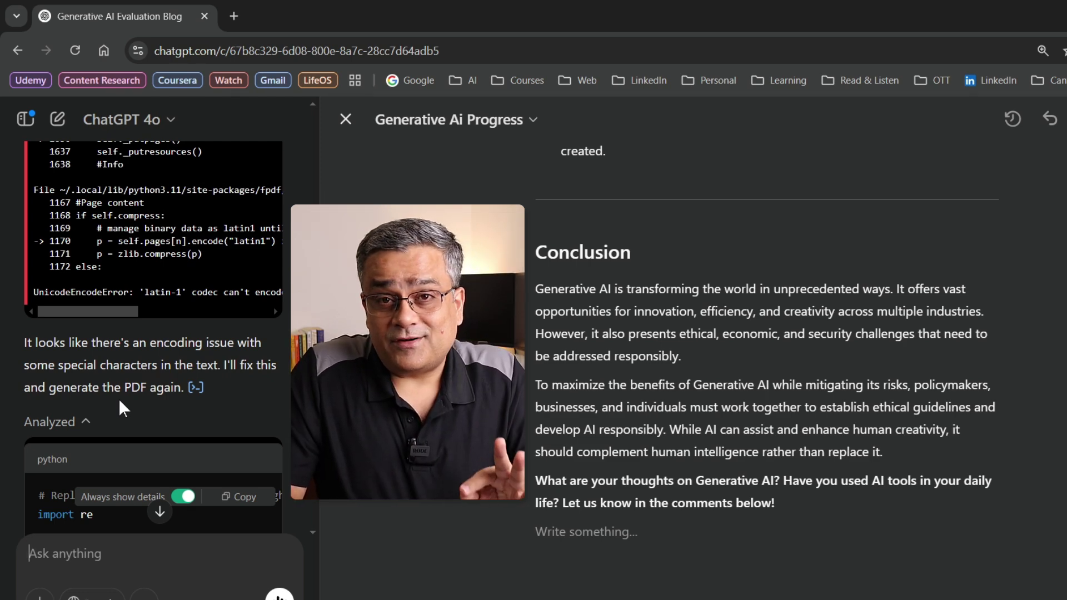
pyautogui.scroll(-10, 144, 396)
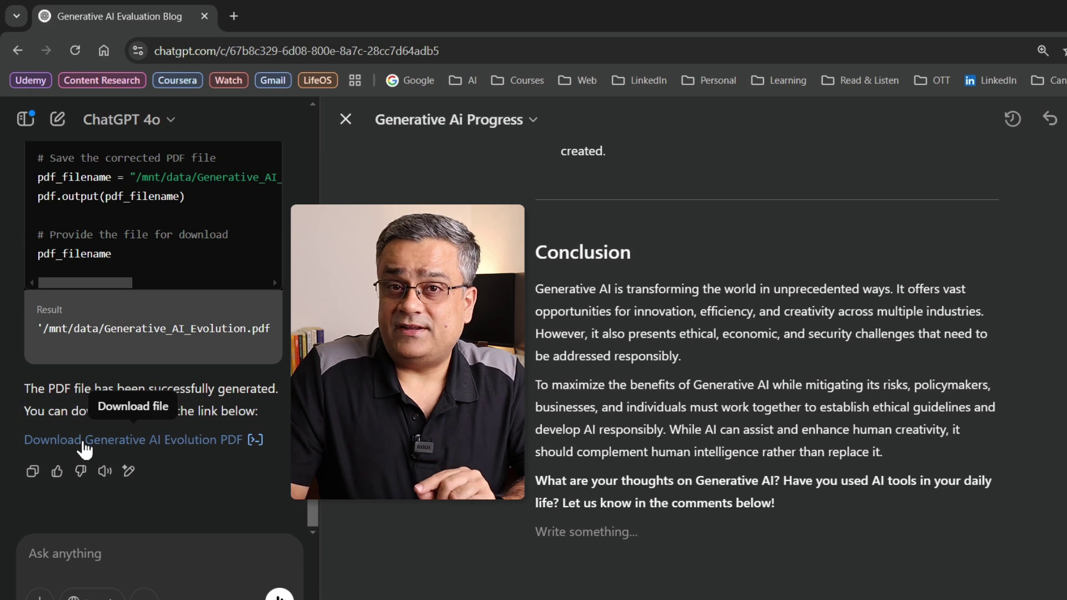
pyautogui.click(83, 453)
pyautogui.click(988, 86)
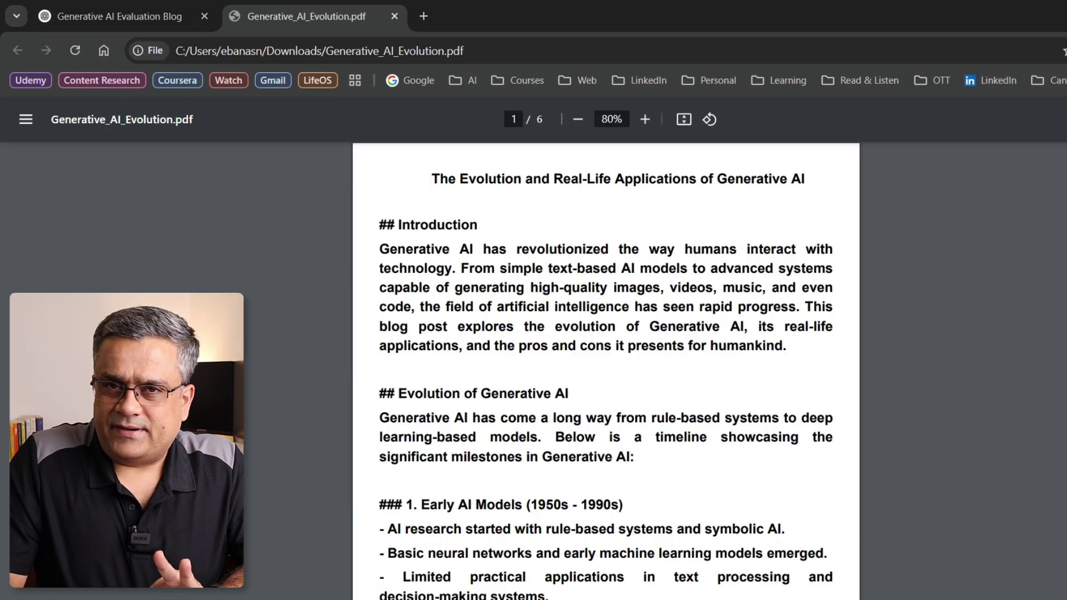
pyautogui.scroll(-12, 606, 367)
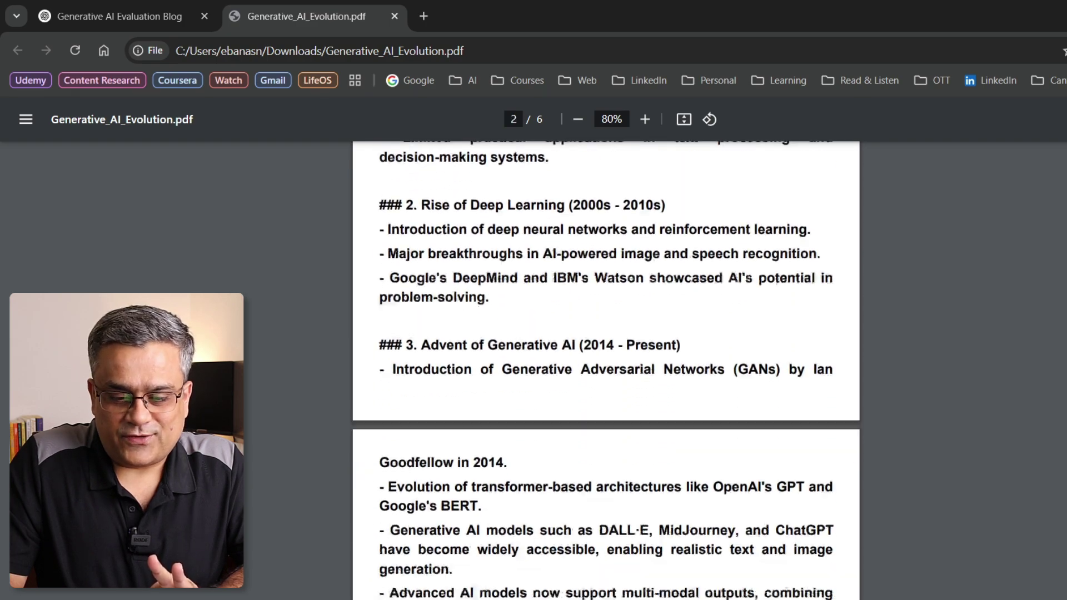
pyautogui.scroll(-20, 606, 367)
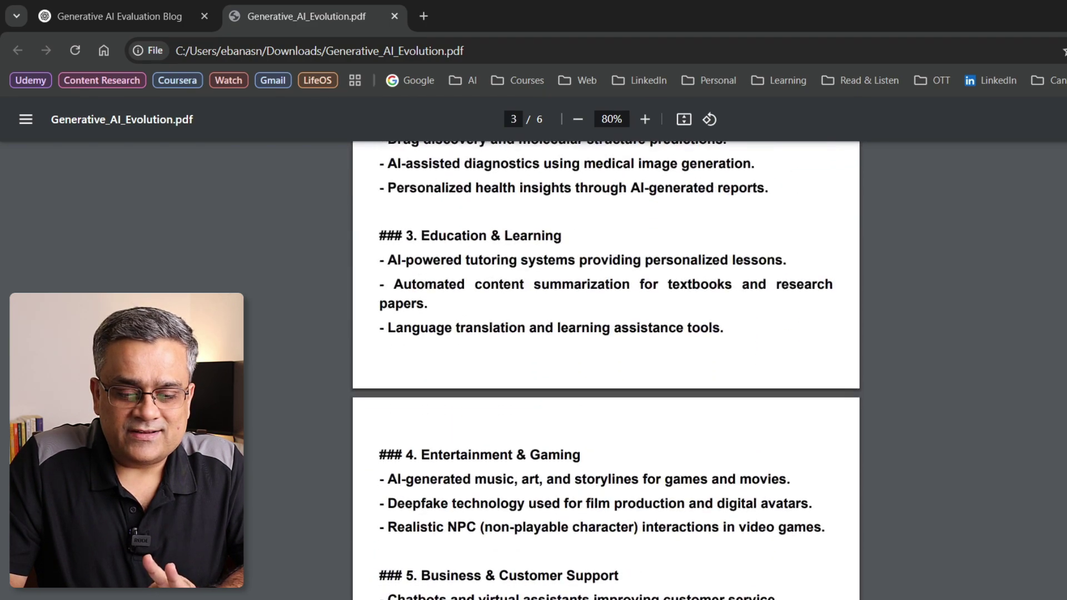
pyautogui.scroll(-5, 706, 276)
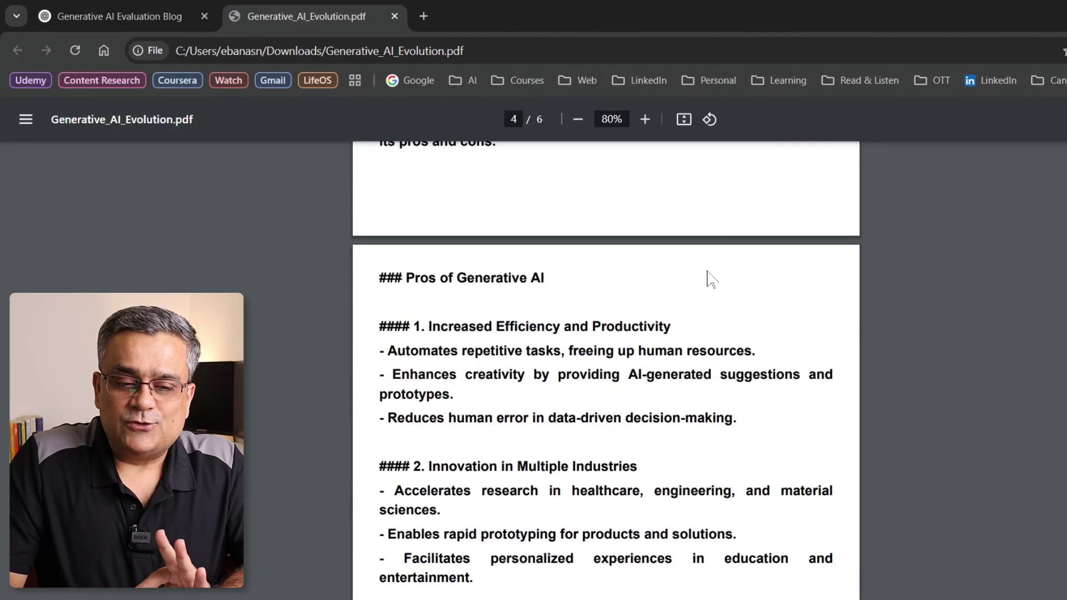
pyautogui.scroll(15, 711, 279)
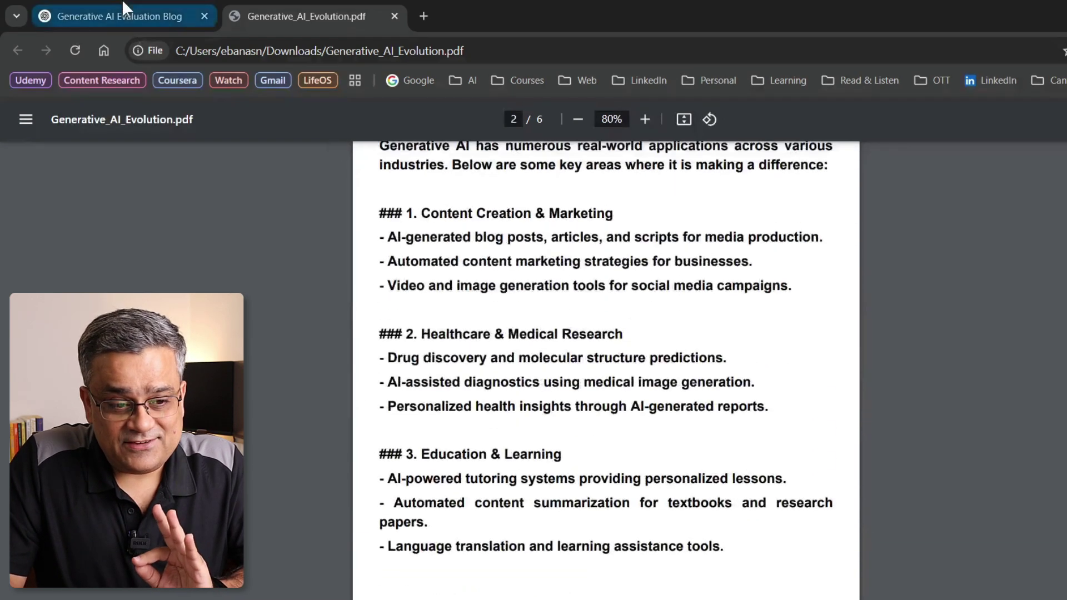
# Return to the chat and ask for a new PDF export with proper headings, subheadings, bullets and numbering, keeping the same formatting as the Canvas
pyautogui.click(124, 8)
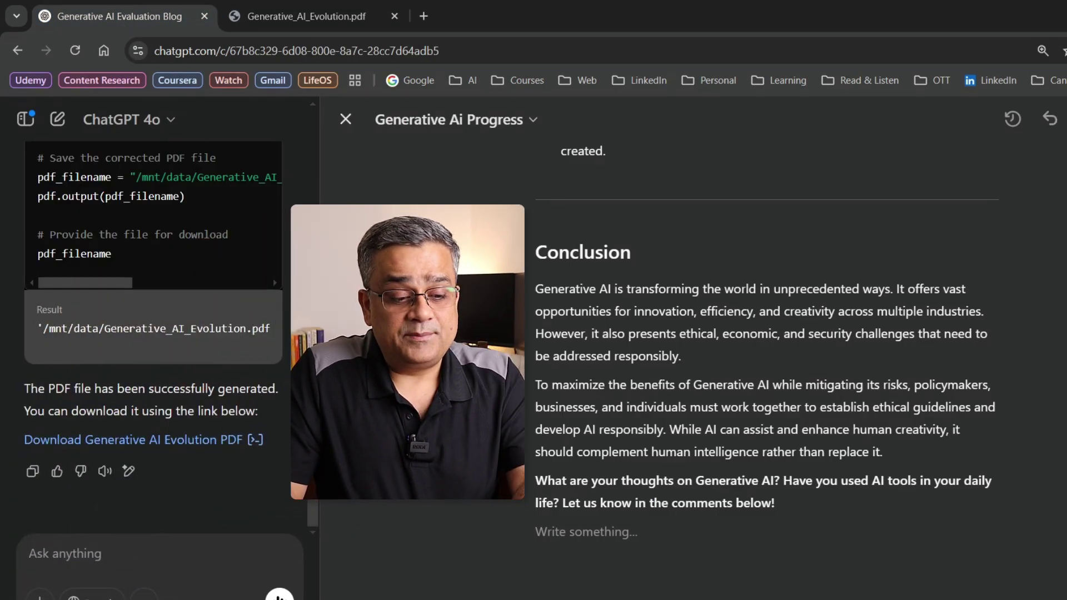
pyautogui.write('Formatting of this PDF is not proper. Heading, subheading, bullets and numbering are not proper. Please export it as PDF by keeping the same formatting what I can see in the Canvas')
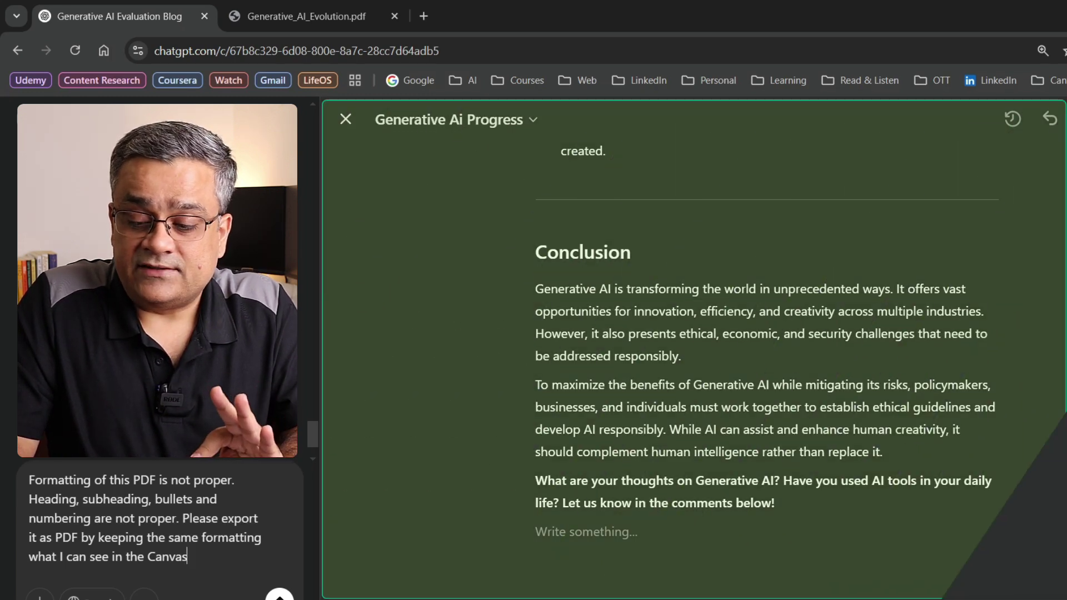
pyautogui.scroll(20, 695, 350)
pyautogui.scroll(10, 695, 350)
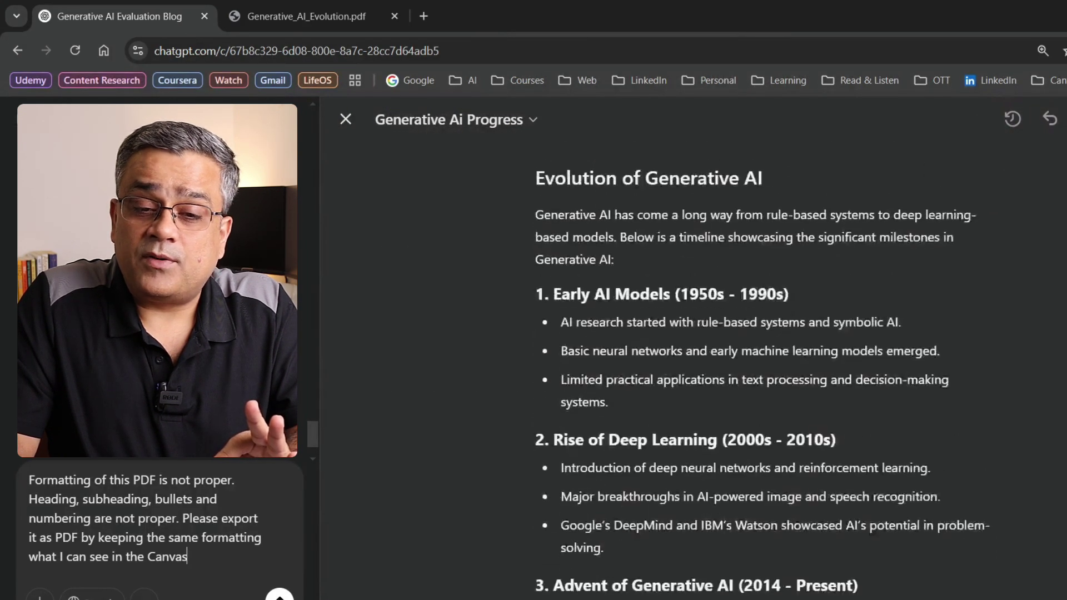
pyautogui.scroll(-10, 694, 350)
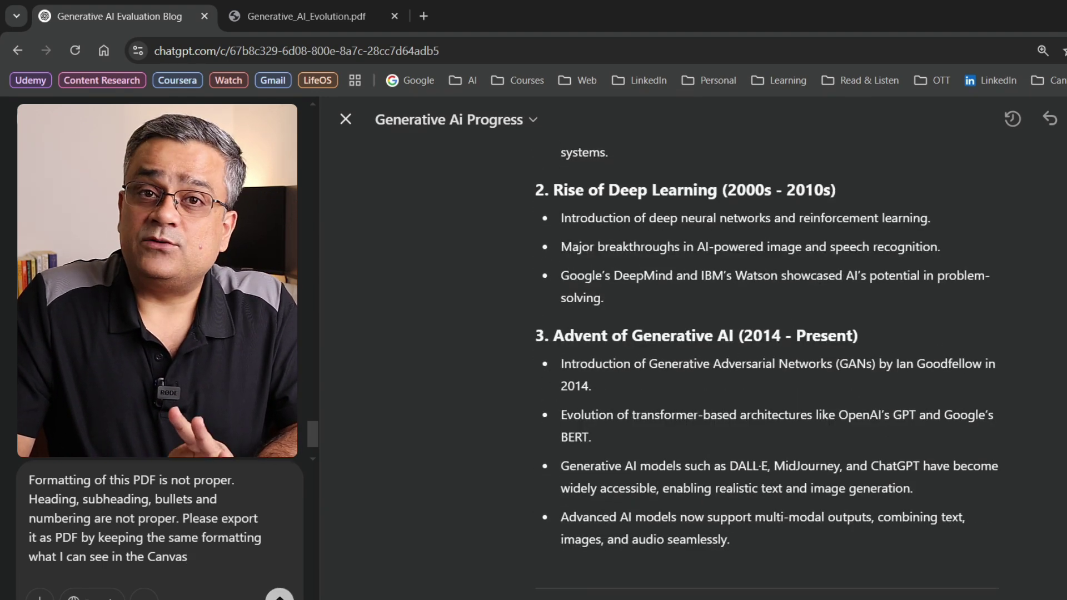
pyautogui.press('Return')
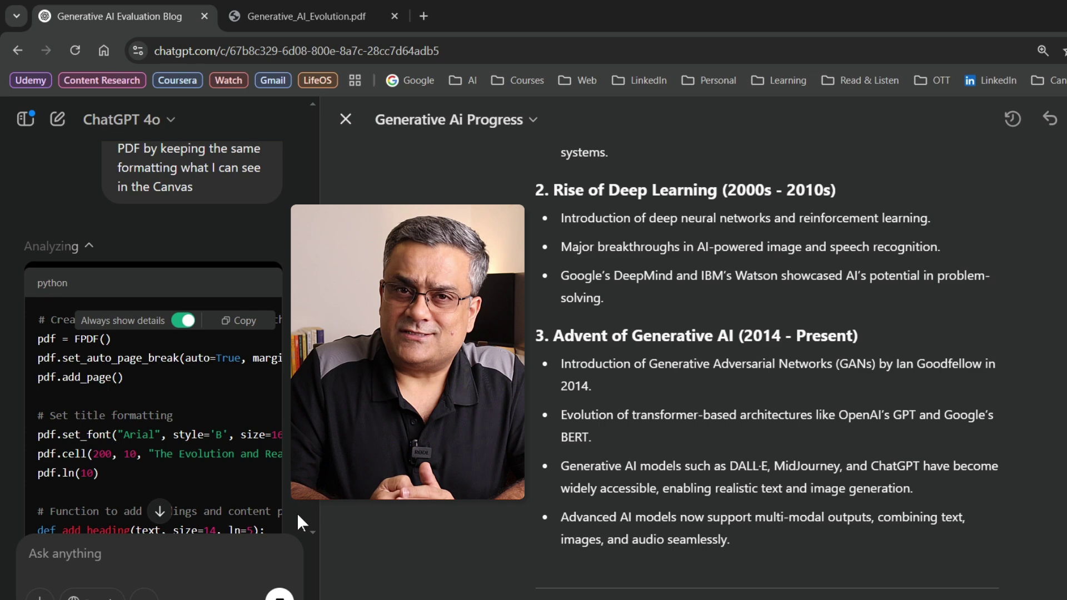
# Download the Generative AI Formatted PDF from the end of the reply and open it to check the formatting across its pages
pyautogui.scroll(-10, 271, 427)
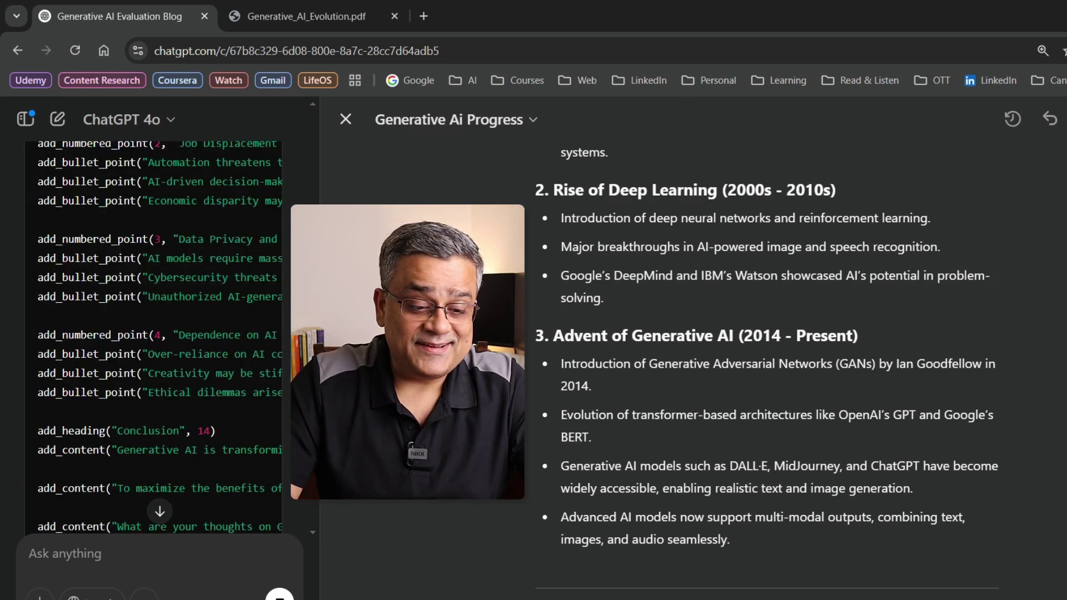
pyautogui.scroll(10, 155, 334)
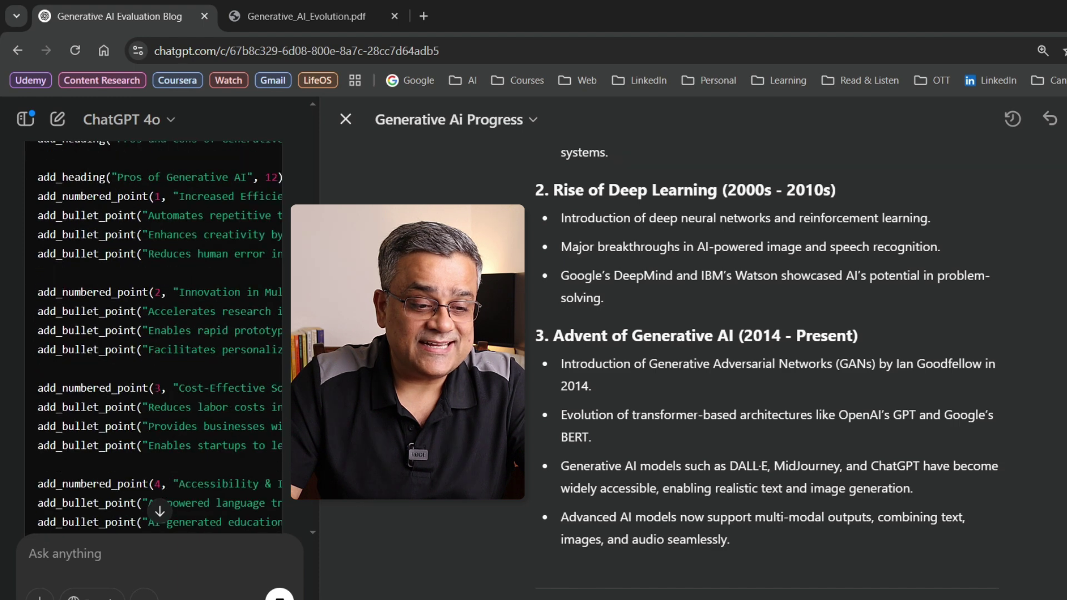
pyautogui.scroll(5, 156, 334)
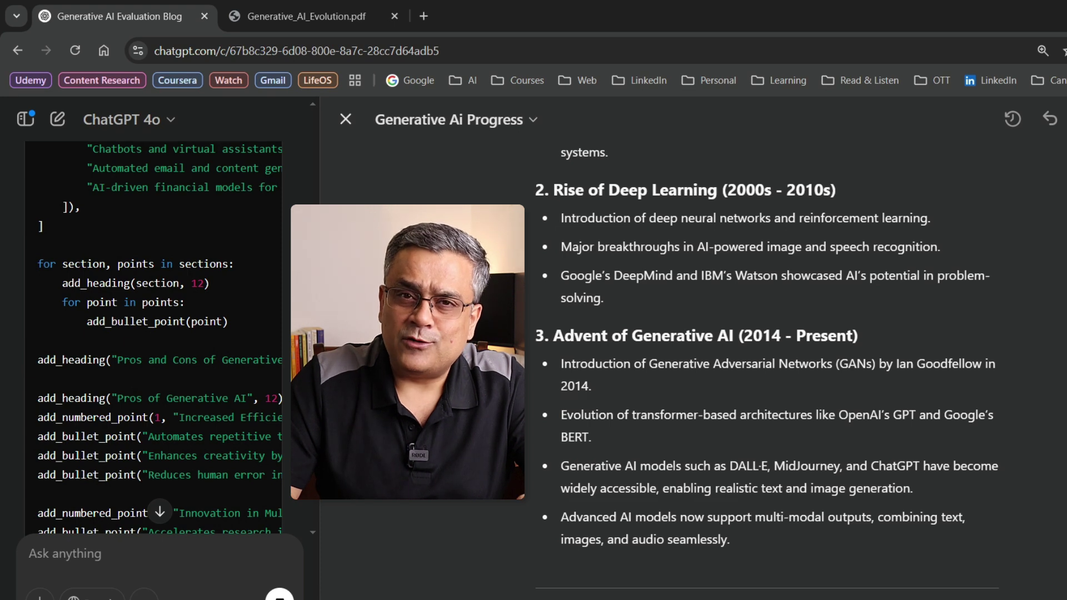
pyautogui.scroll(-15, 272, 393)
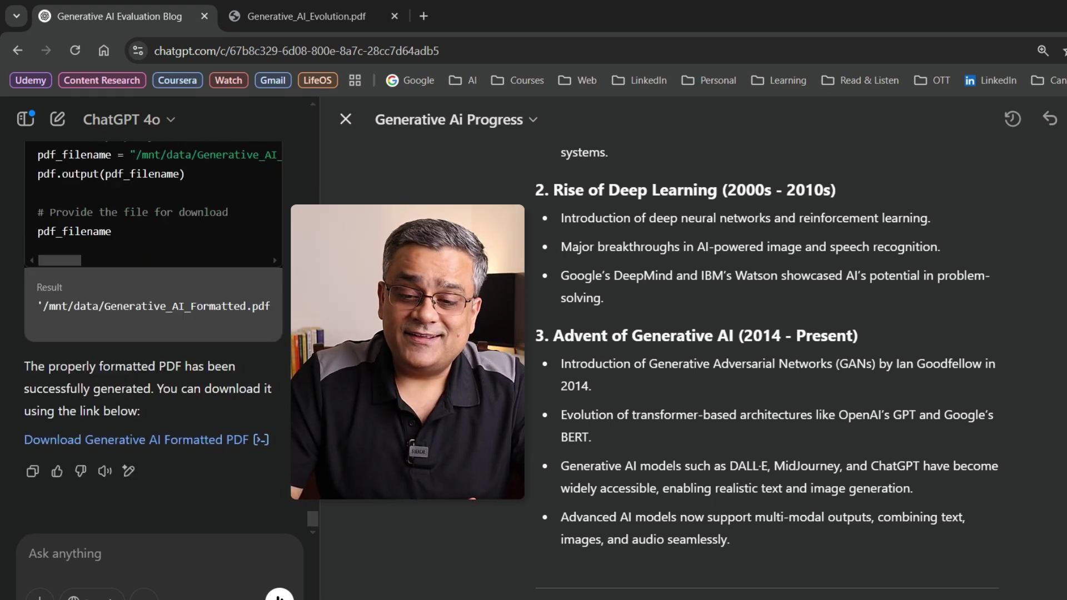
pyautogui.click(994, 106)
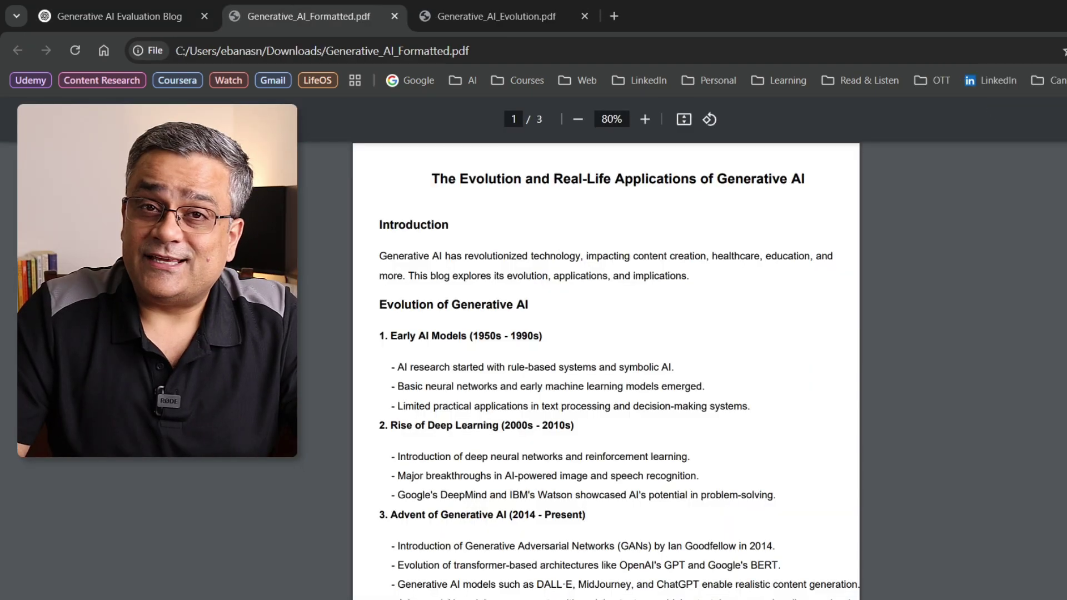
pyautogui.scroll(-1, 644, 322)
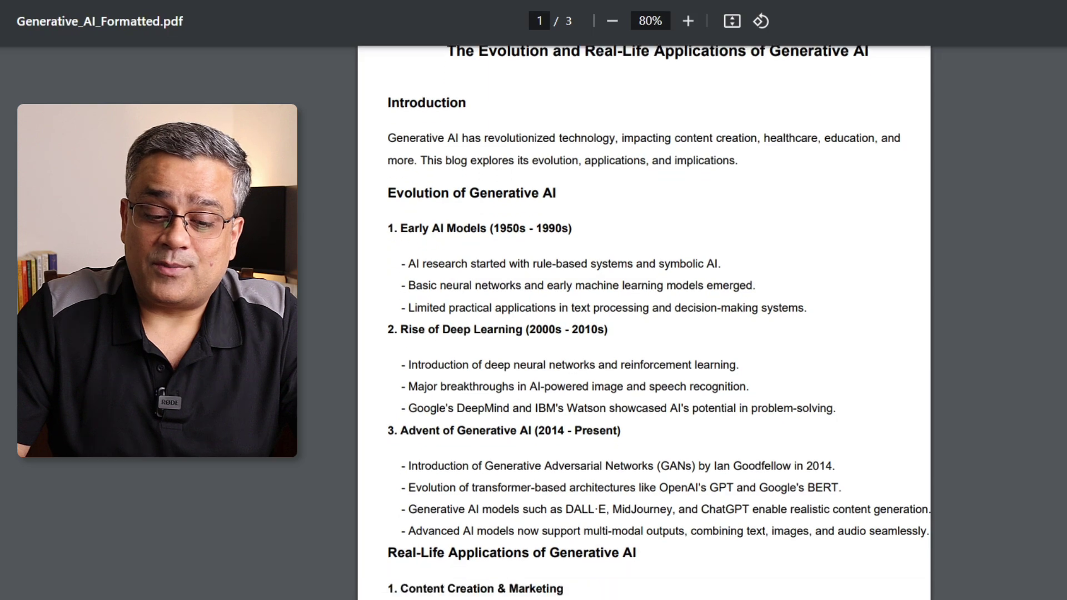
pyautogui.scroll(-10, 532, 213)
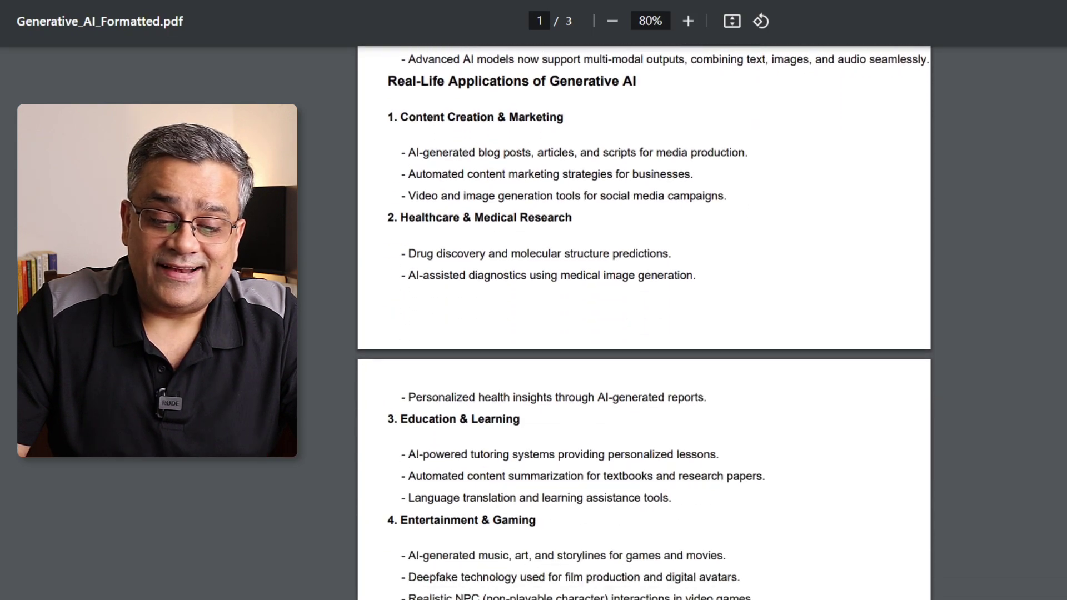
pyautogui.scroll(-11, 532, 214)
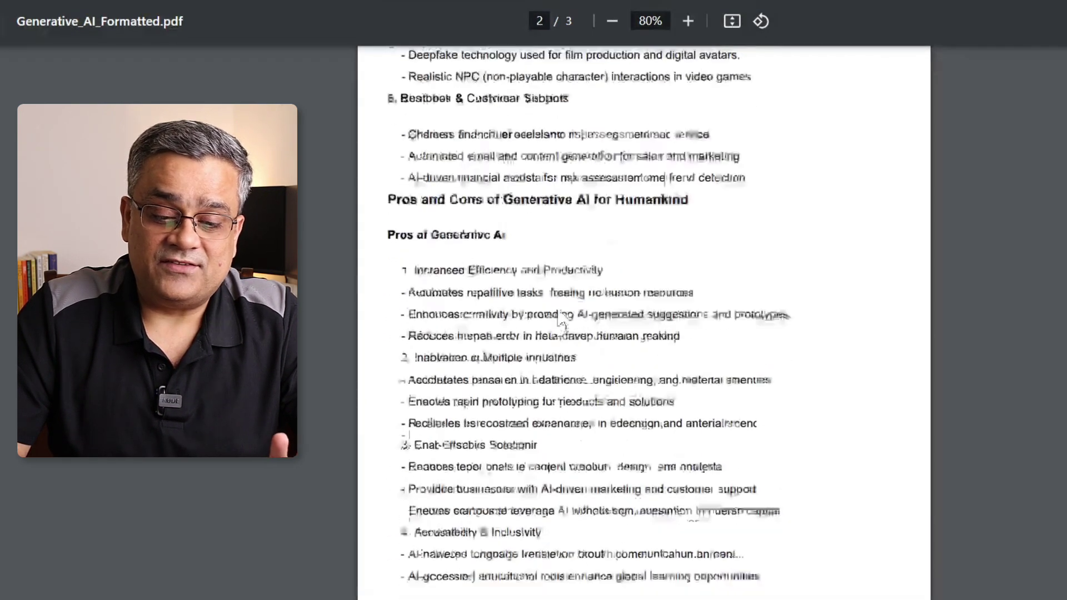
pyautogui.scroll(1, 802, 185)
pyautogui.scroll(-1, 802, 185)
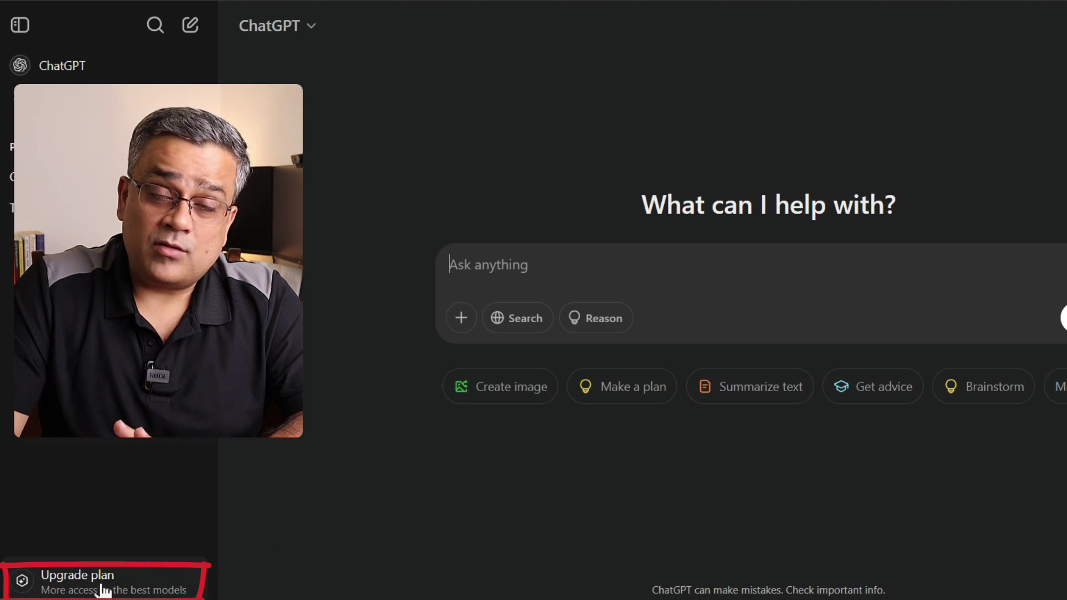
# View the personal Free, Plus and Pro plans in the plan upgrade overview and close it
pyautogui.click(104, 588)
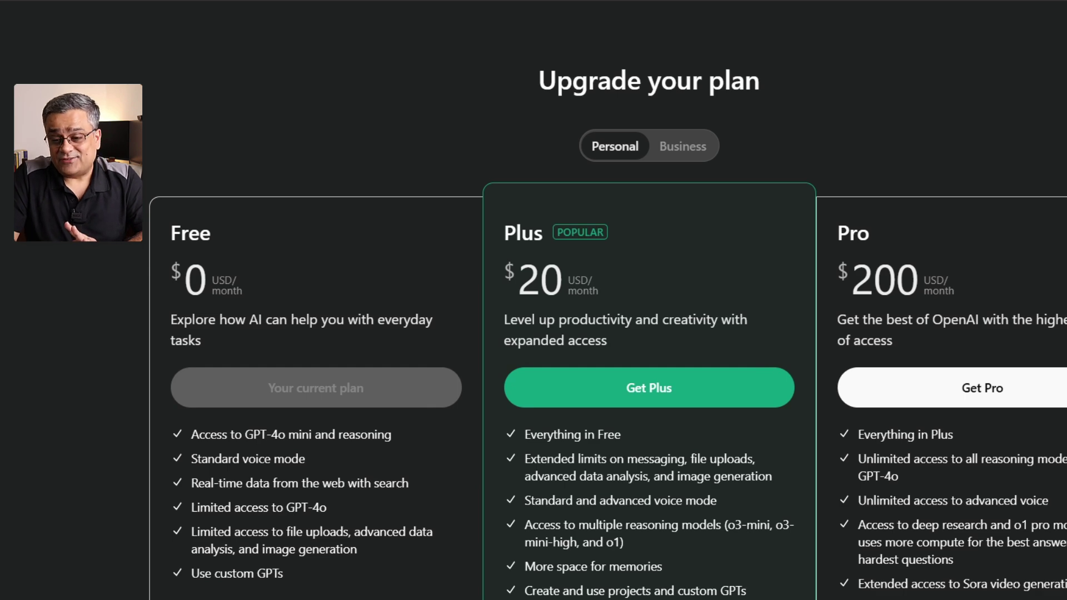
pyautogui.press('Escape')
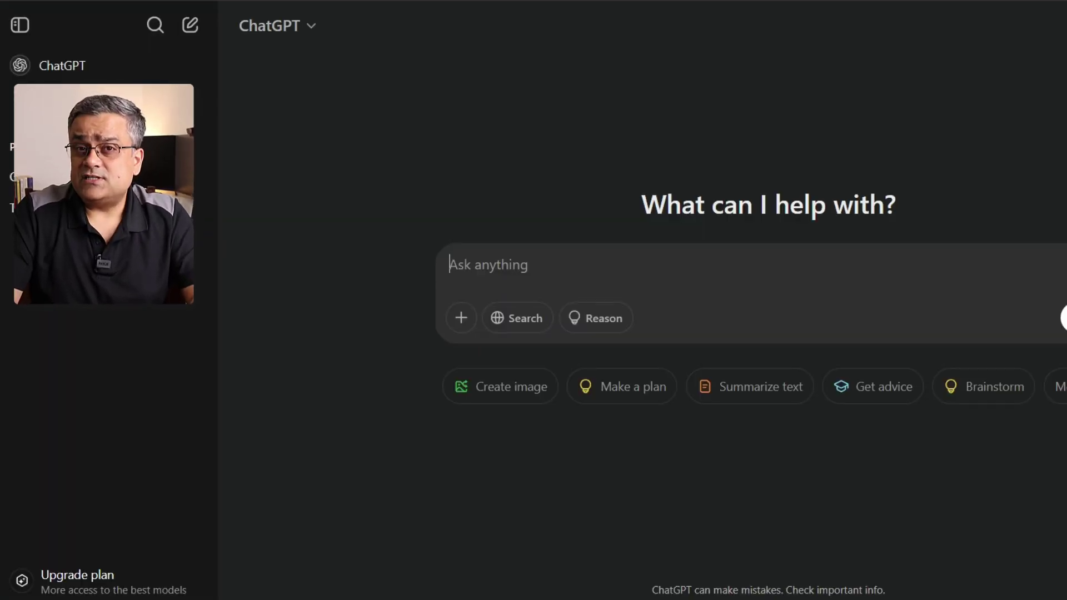
# Submit the same detailed Generative AI blog post prompt, including pros and cons and heading, number and bullet formatting, in the free-plan account
pyautogui.write('Please help me writing a detailed blogpost on evaluation and progress of Generative AI and how Generative AI can be used in real life. Please also include pros and cons of Generative AI for Human kind. Please use required heading, sub headings, numbers and bullet points to format this blog post properly')
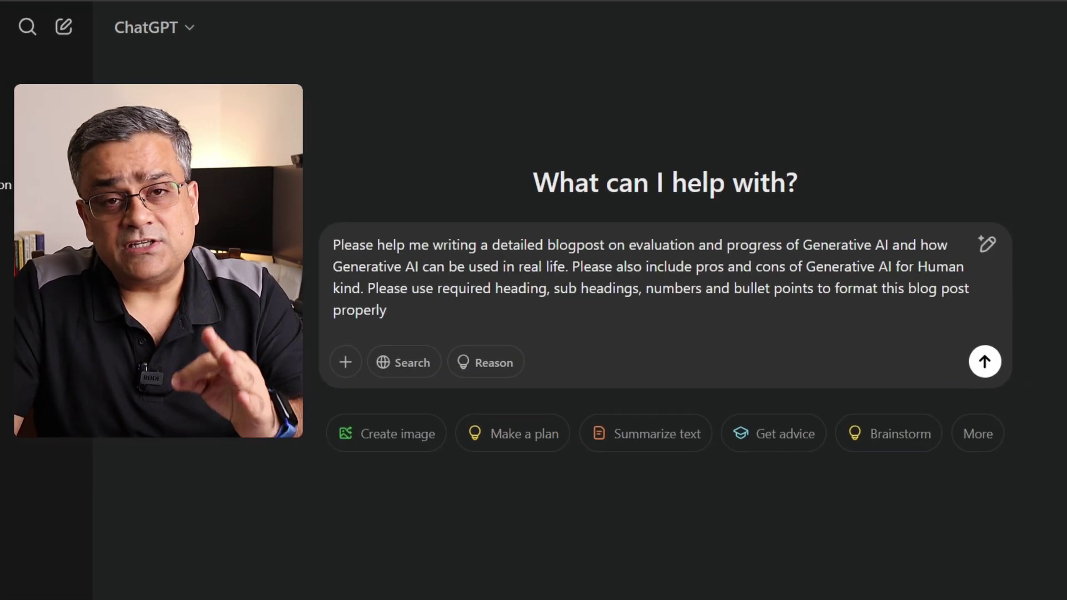
pyautogui.press('Return')
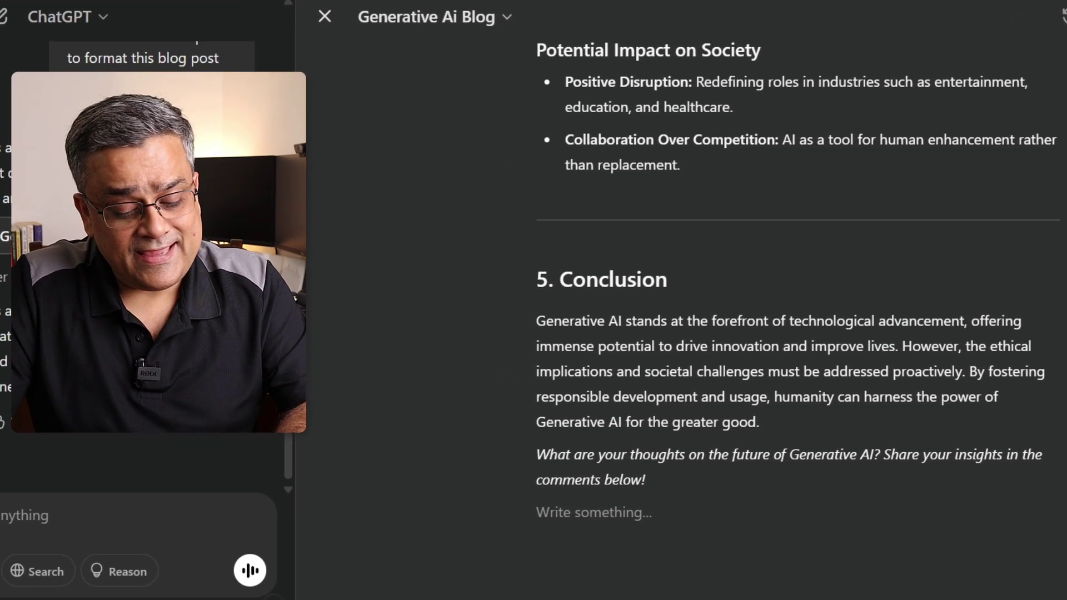
# Ask the free-plan chat to convert its Generative AI blog post to a well formatted PDF file
pyautogui.write('Please covert this output to a well formatted PDF file')
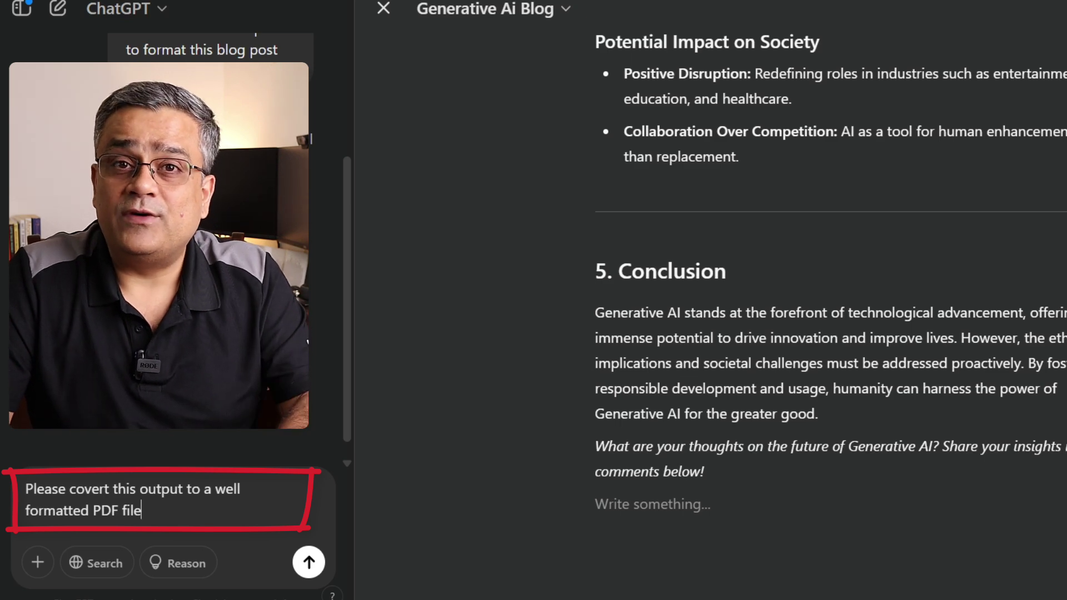
pyautogui.press('Return')
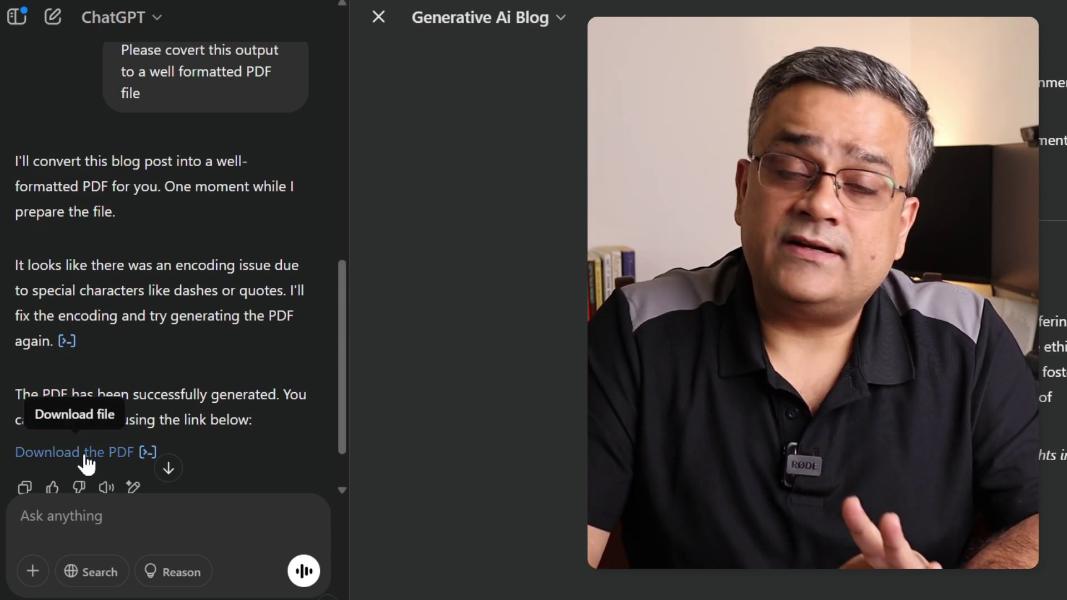
# Download the PDF of the blog post from the free-plan reply and review the formatting across its pages
pyautogui.click(86, 464)
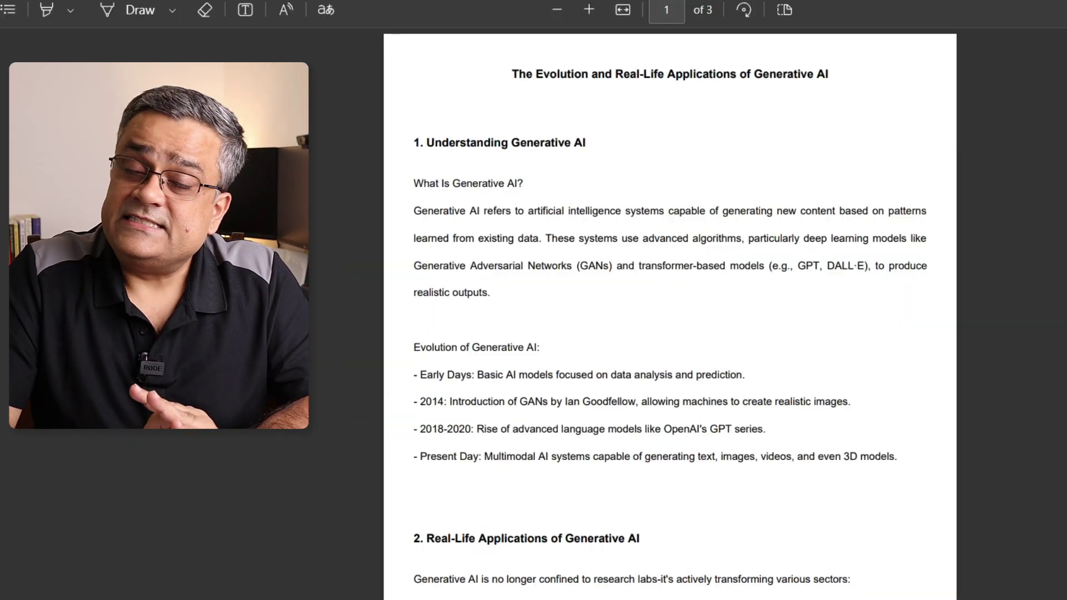
pyautogui.scroll(-10, 953, 351)
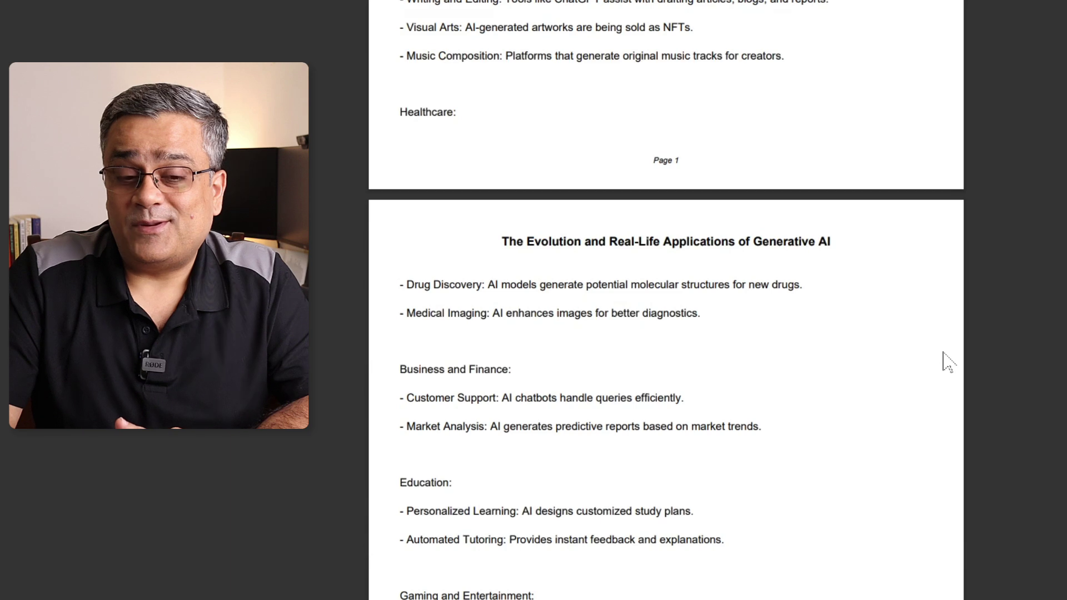
pyautogui.scroll(-4, 948, 360)
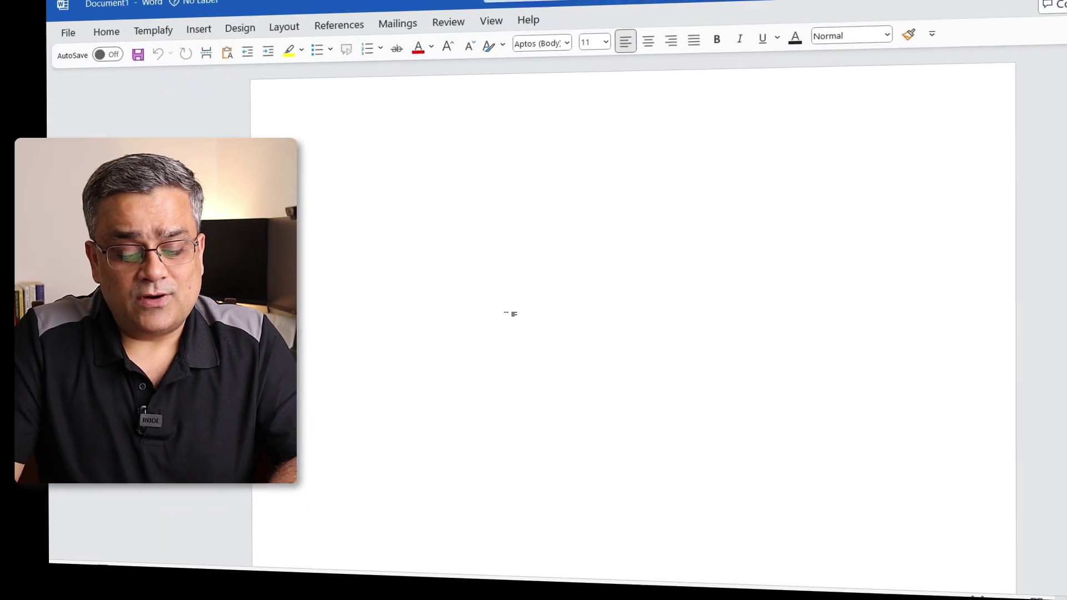
# Paste the copied Generative AI blog post into the blank Word document and export it as a PDF to the Downloads folder
pyautogui.hotkey('ctrl', 'v')
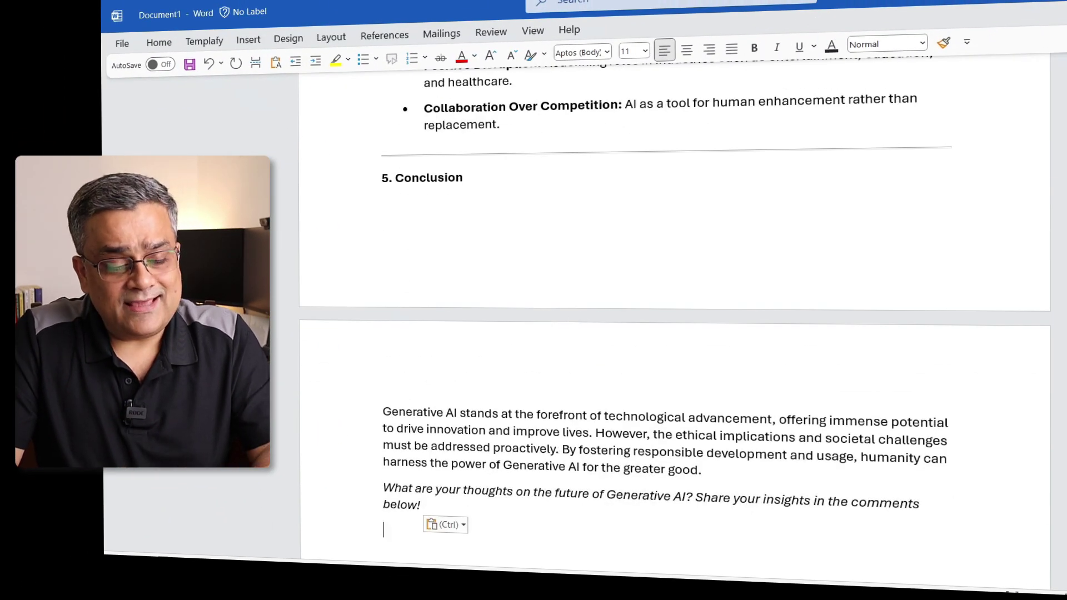
pyautogui.click(122, 43)
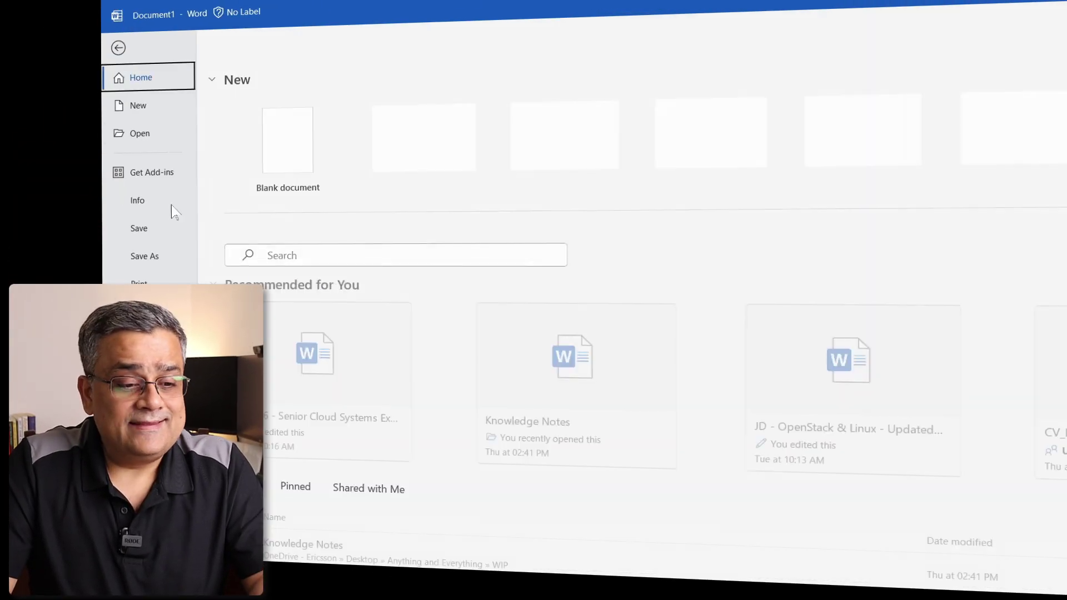
pyautogui.click(140, 339)
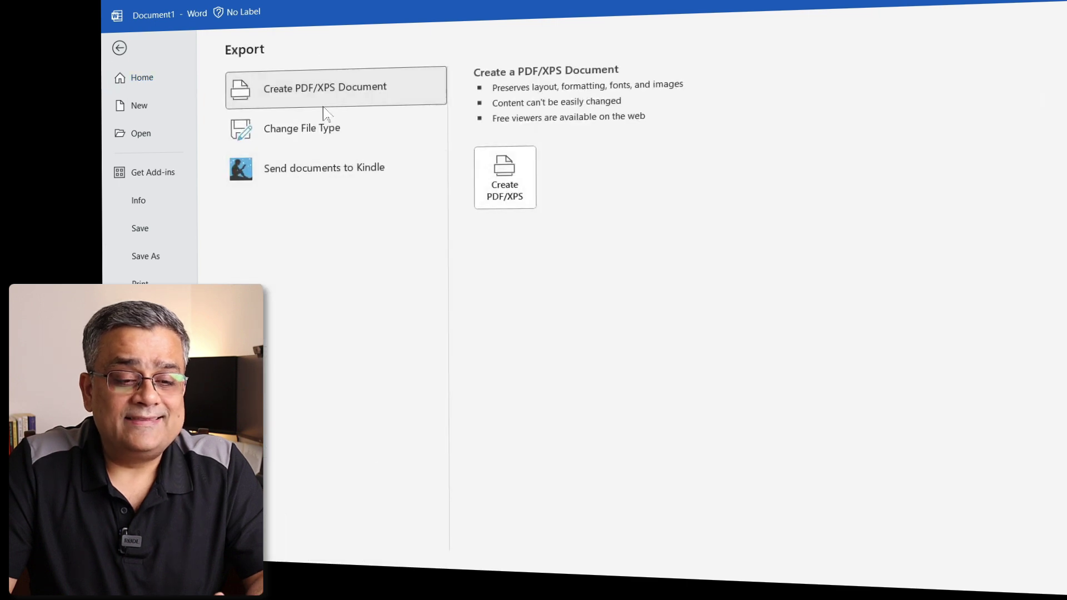
pyautogui.click(503, 179)
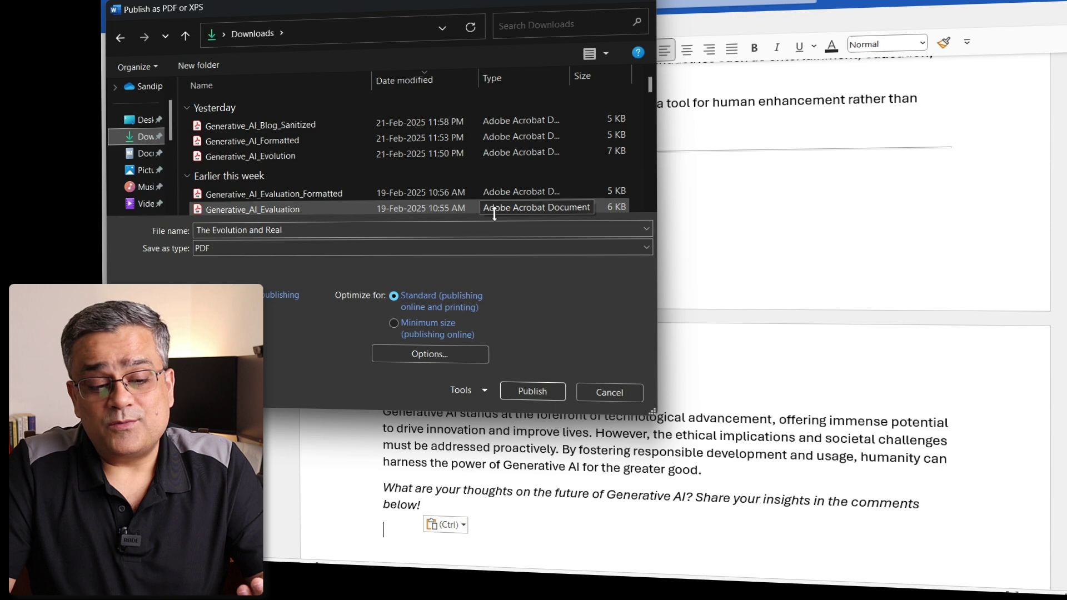
pyautogui.click(531, 392)
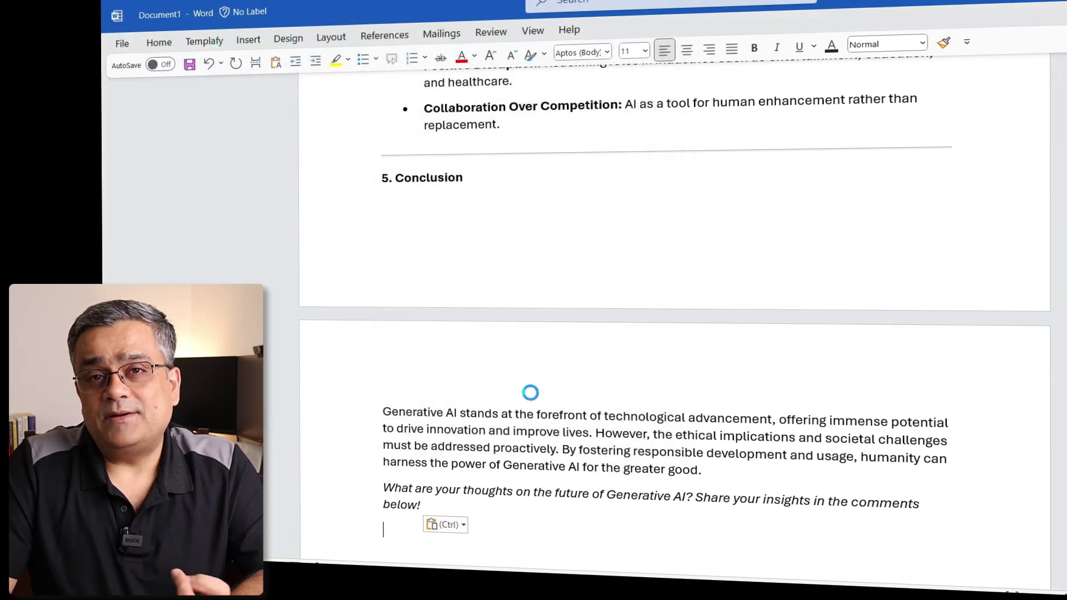